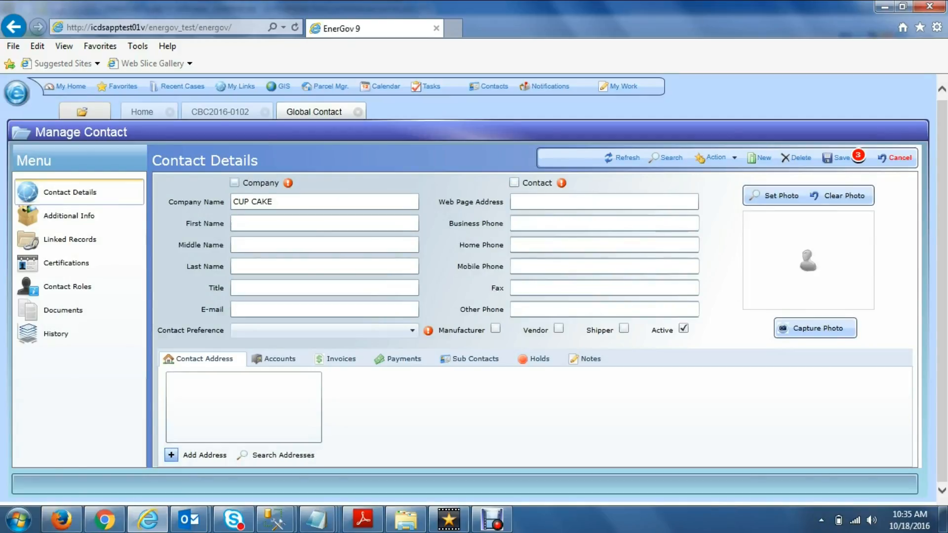
Step: Mark the contact as a company and prefix its name with 'DJ' to read 'DJ CUP CAKE'
click(235, 183)
click(234, 202)
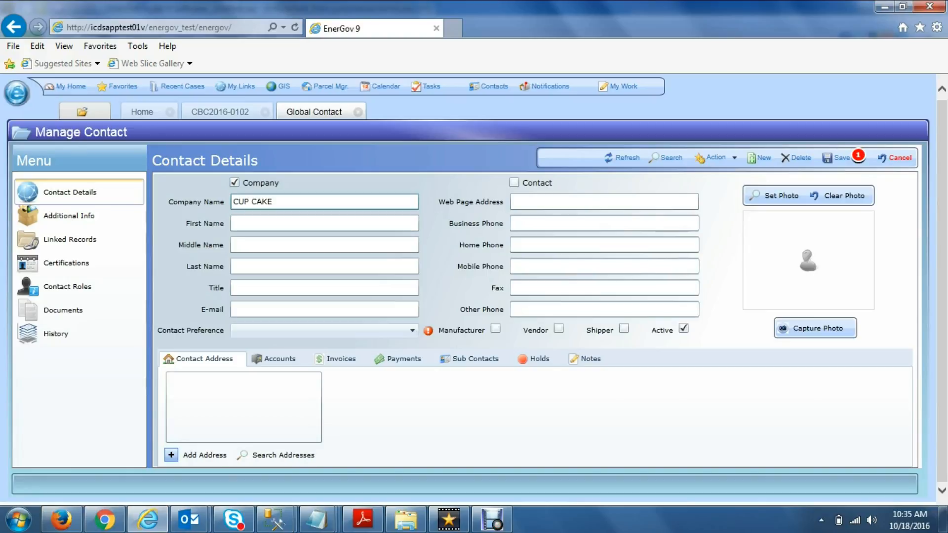
text(DJ)
Step: Set the contact preference to Email and enter the company's e-mail address
click(412, 331)
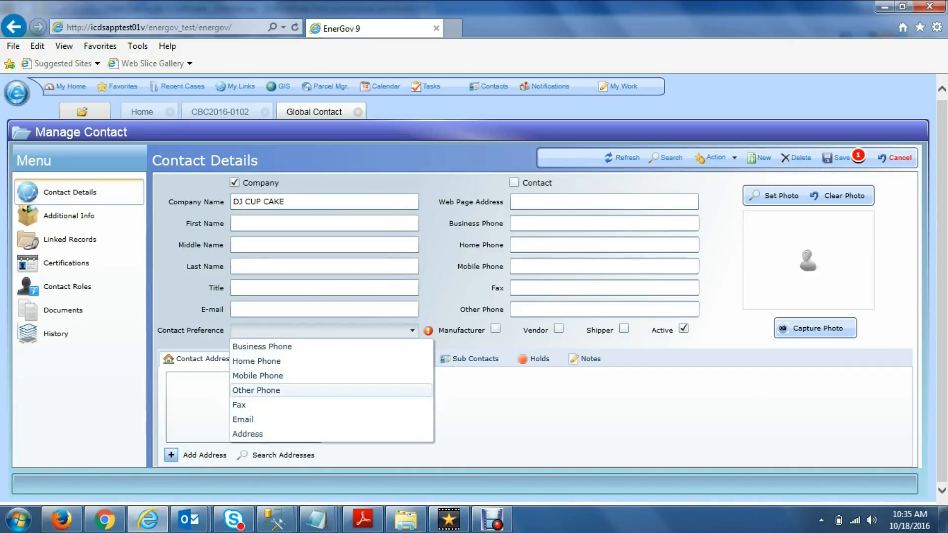
click(277, 420)
click(297, 309)
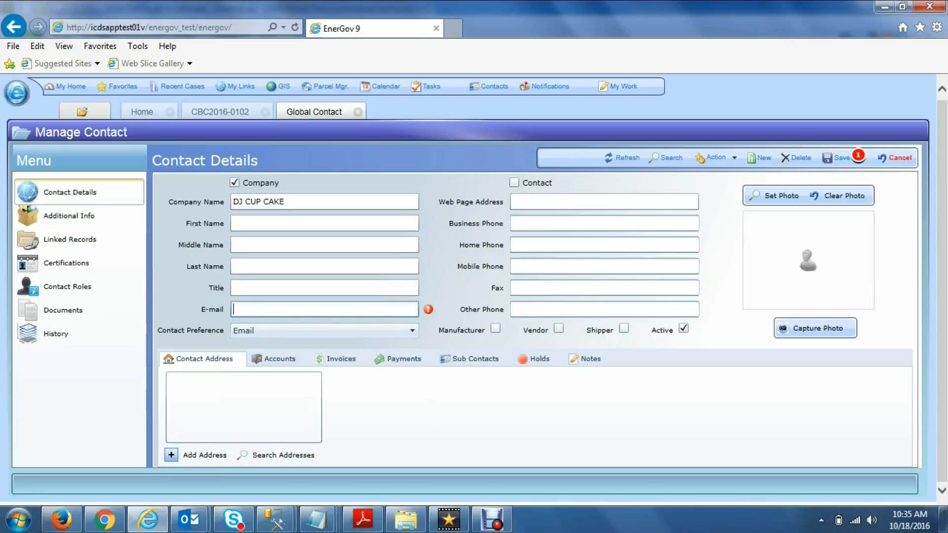
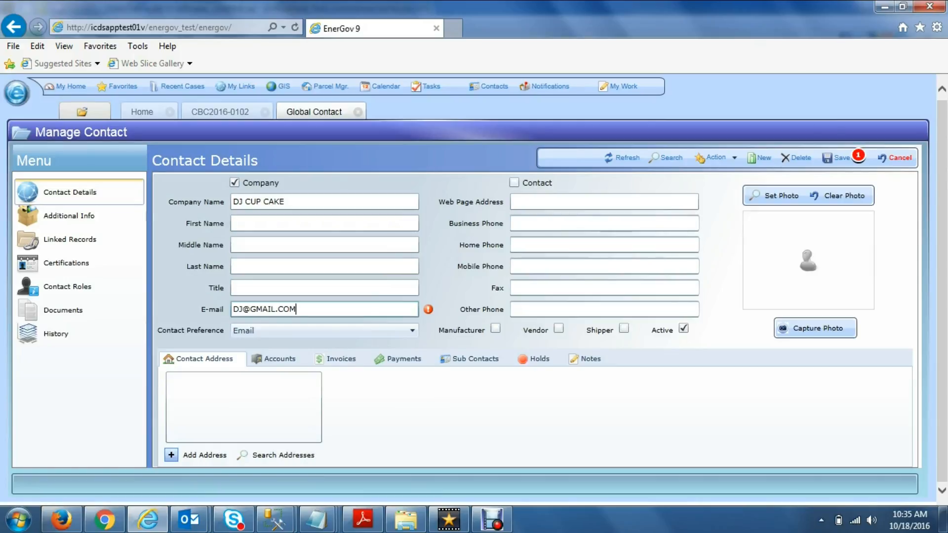
click(324, 288)
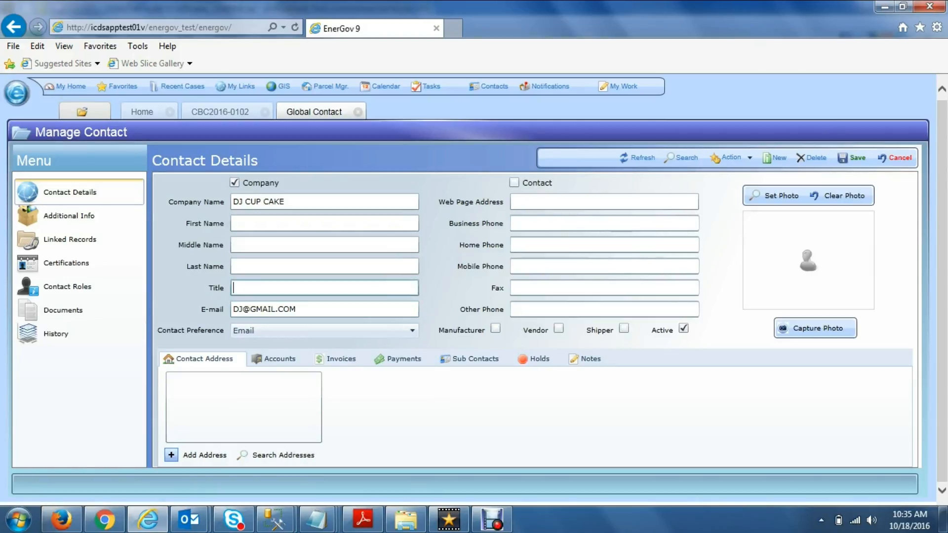
Step: Switch the contact preference from Email to Address
click(324, 331)
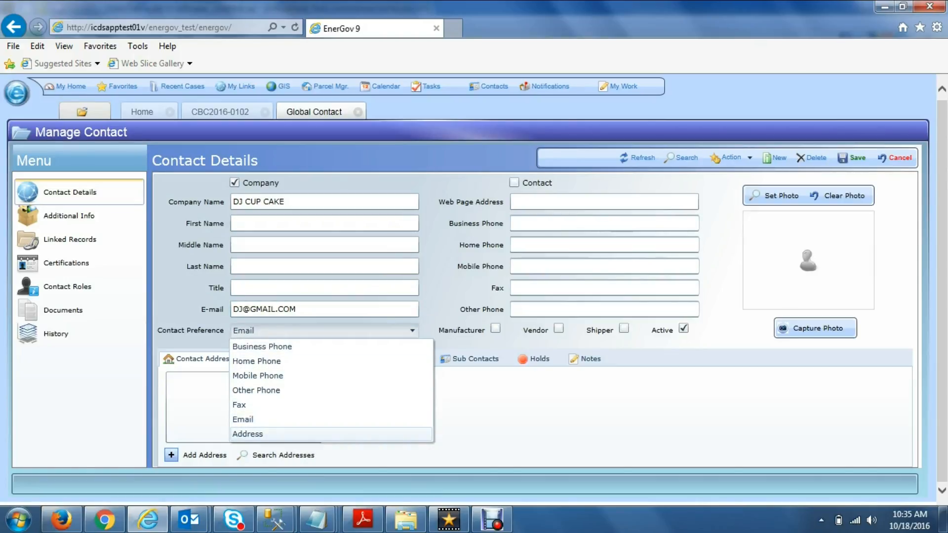
click(267, 434)
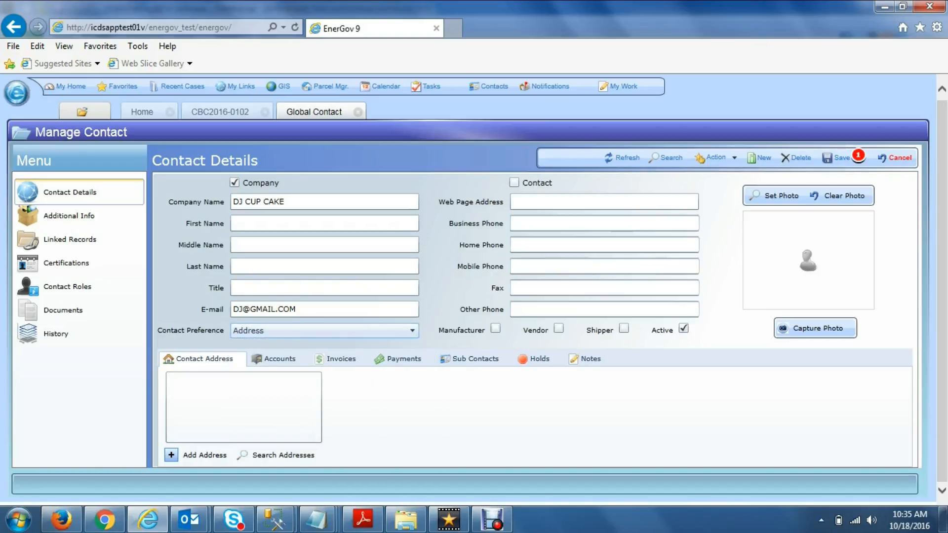
mouse_move(857, 157)
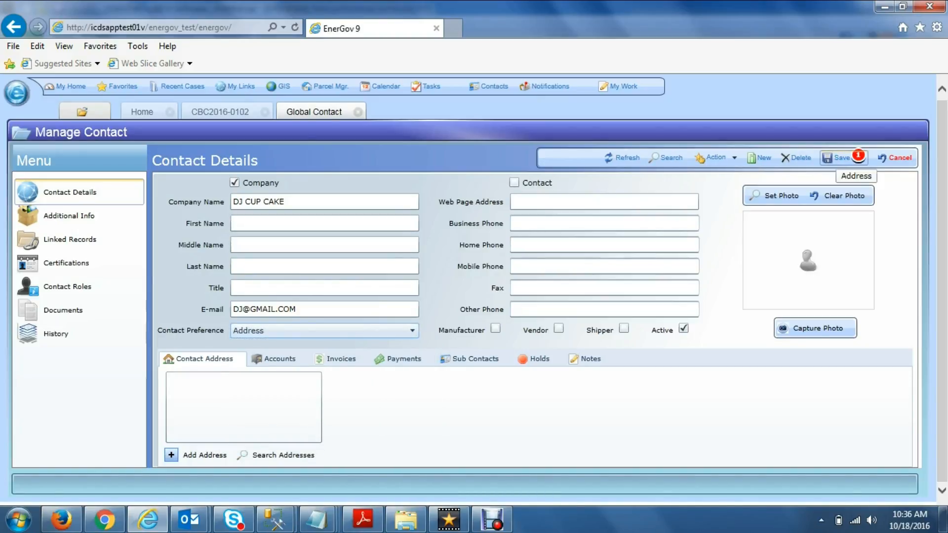
Step: Search the address records by street number and street name, fixing a typo, to find the Carlsbad match
key(F11)
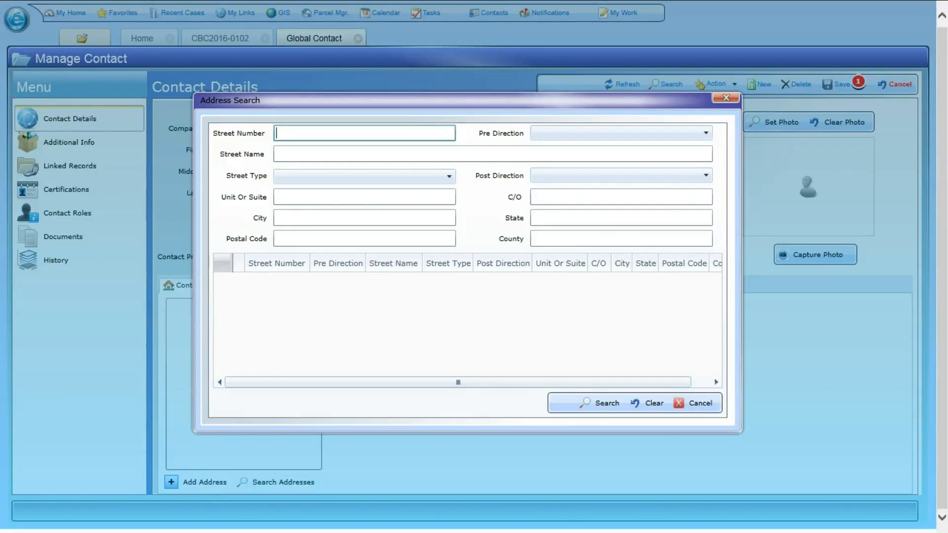
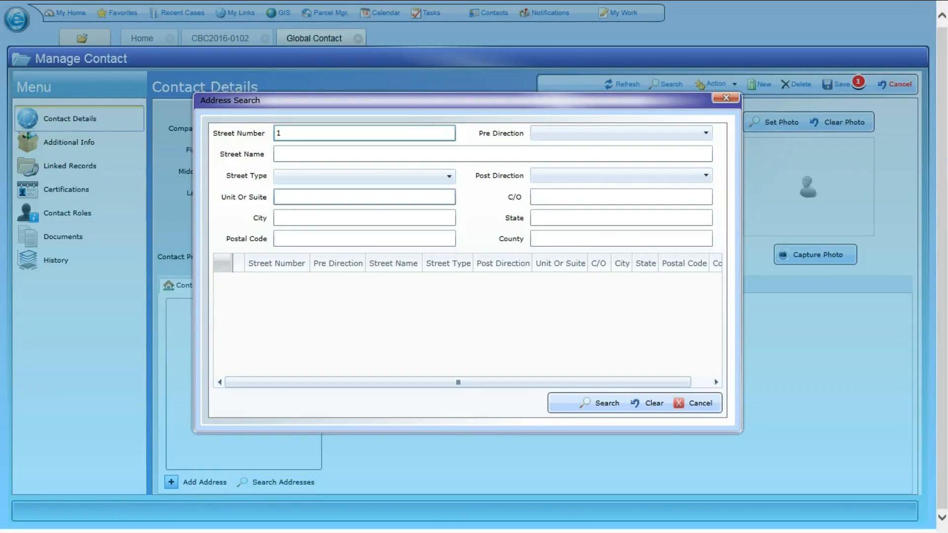
key(Tab)
key(Tab)
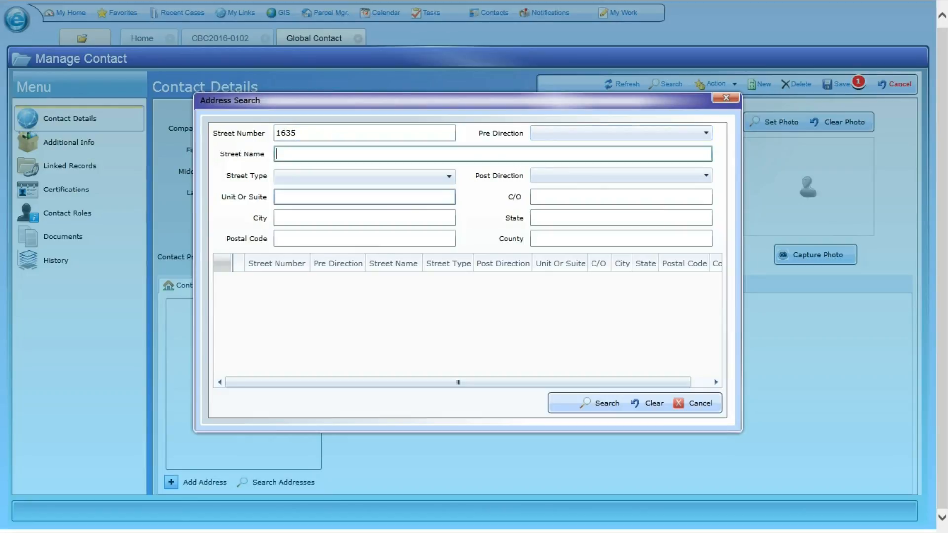
key(Return)
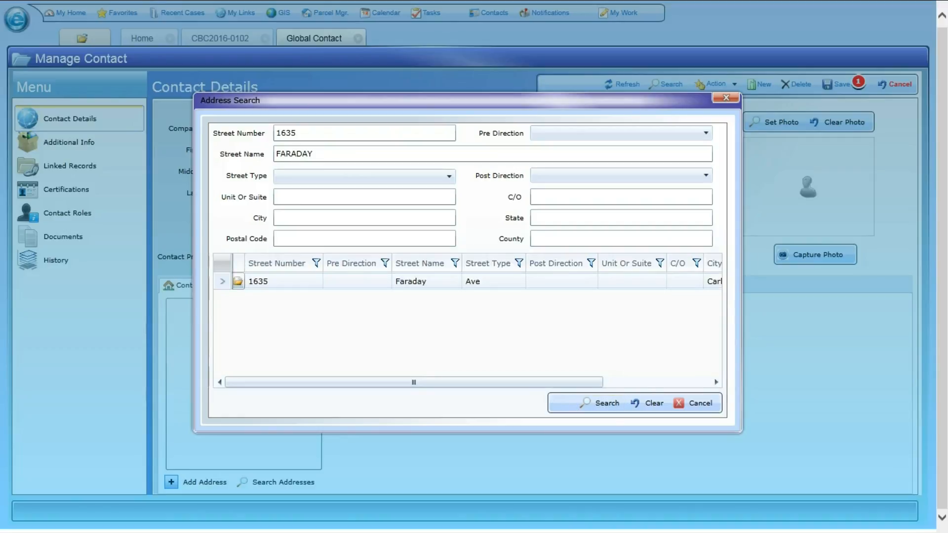
Step: Attach the found Carlsbad address to the company as its main Mailing address
click(238, 281)
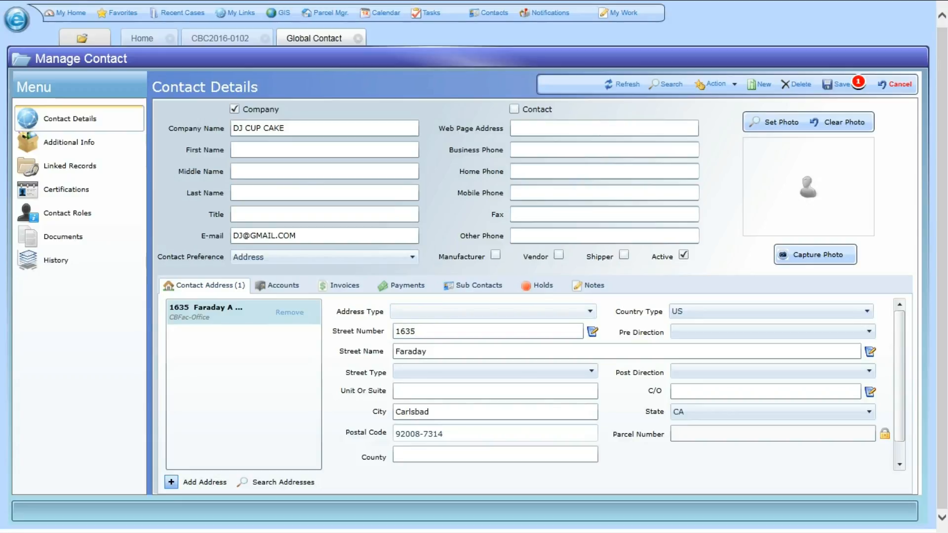
click(590, 312)
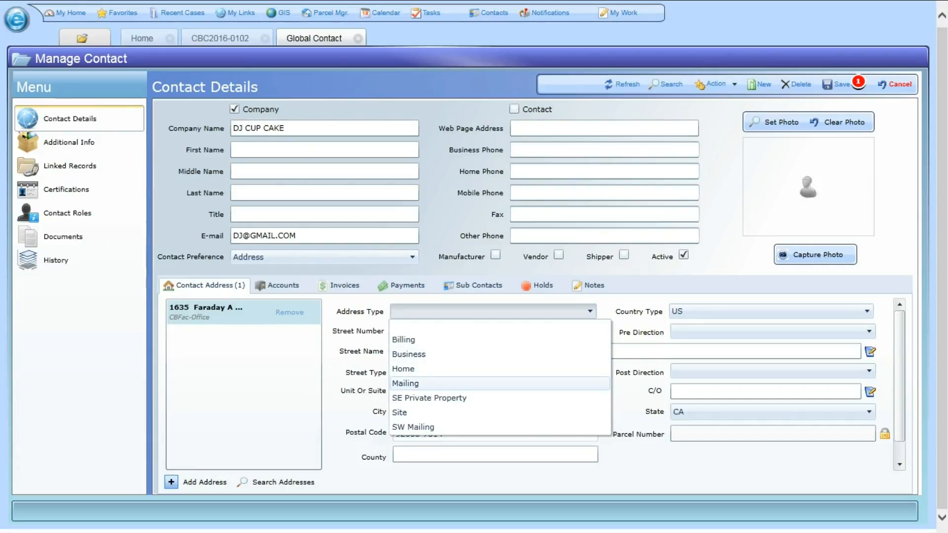
click(406, 384)
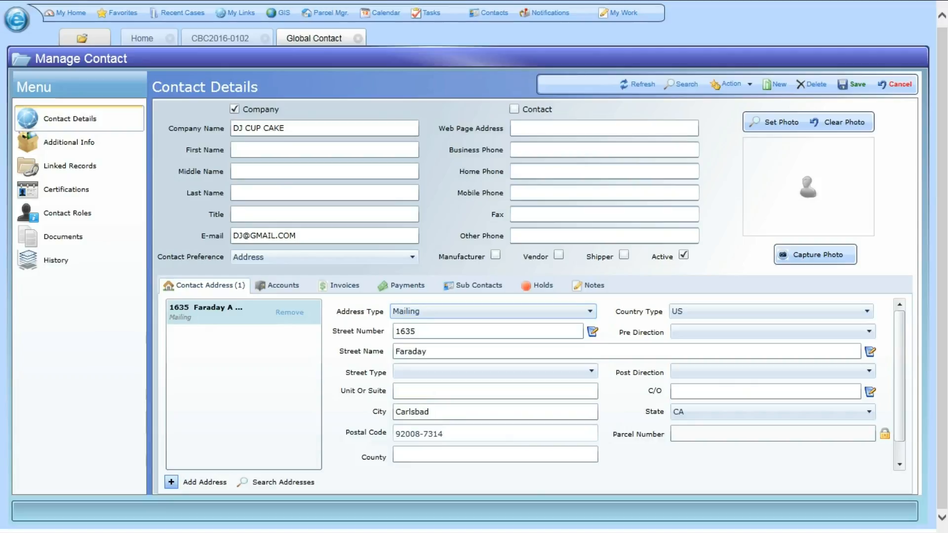
scroll(534, 386, down, 1)
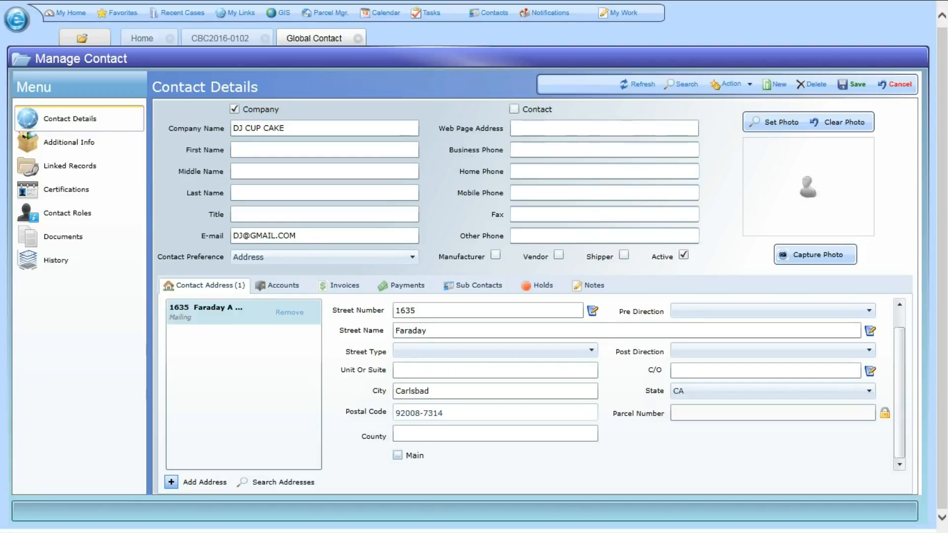
click(397, 455)
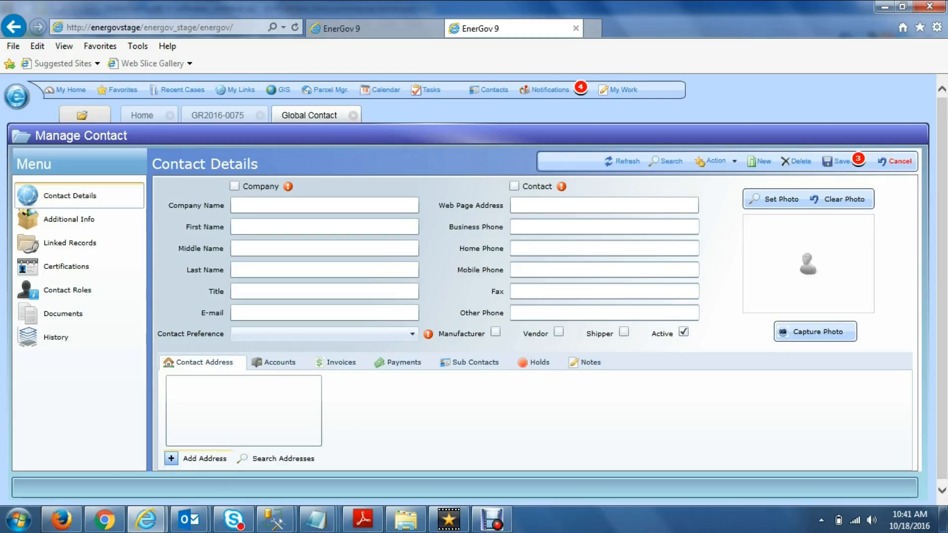
Step: Add a new address to the second contact and type the street address into Address Validation
click(198, 459)
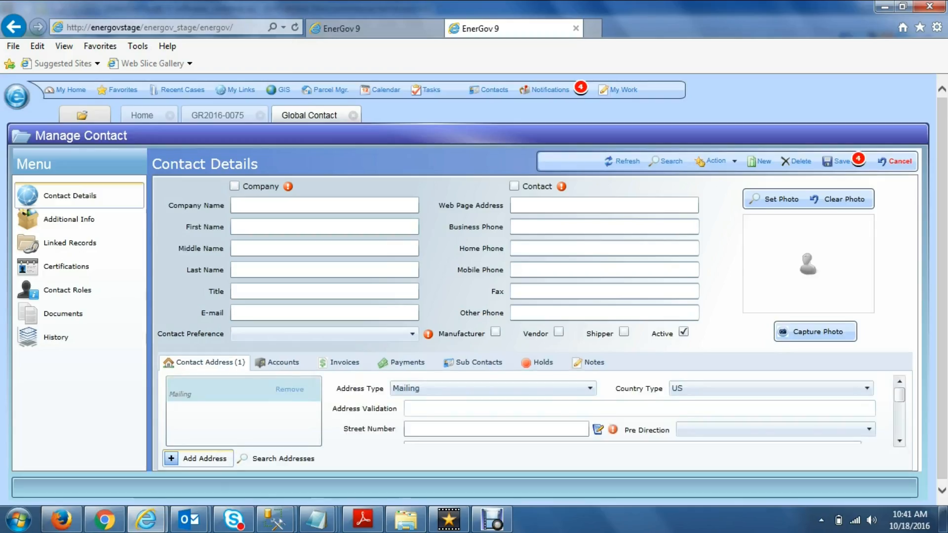
key(F11)
click(445, 336)
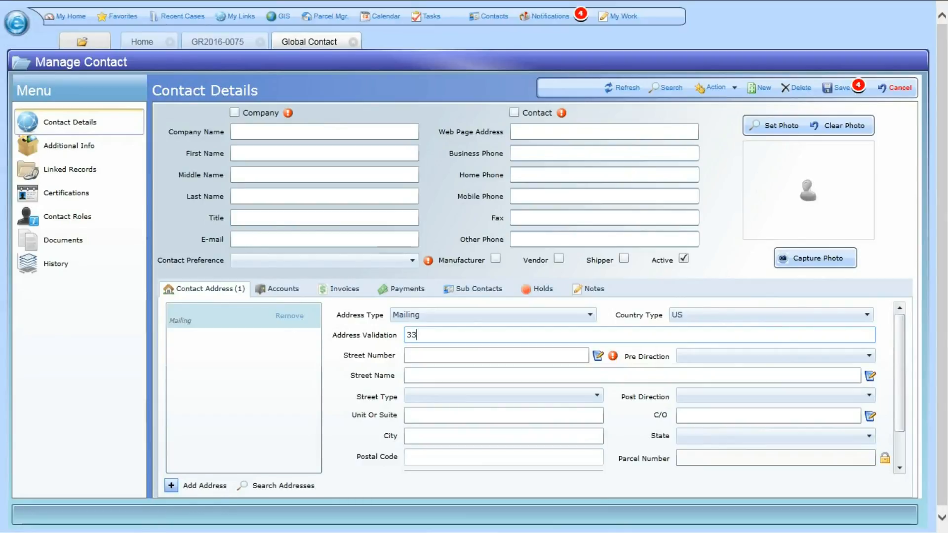
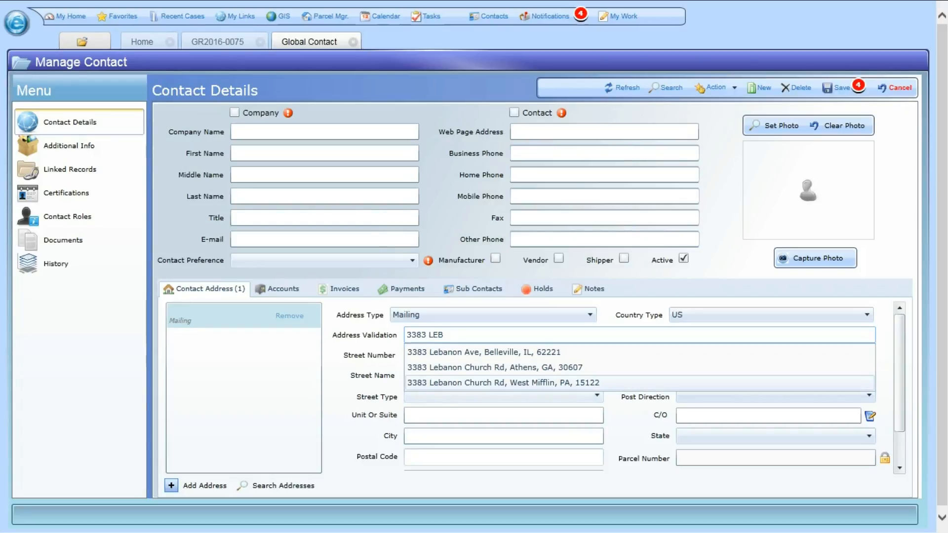
Step: Refine the validation text and accept the validated San Diego, CA suggestion as the mailing address
key(BackSpace)
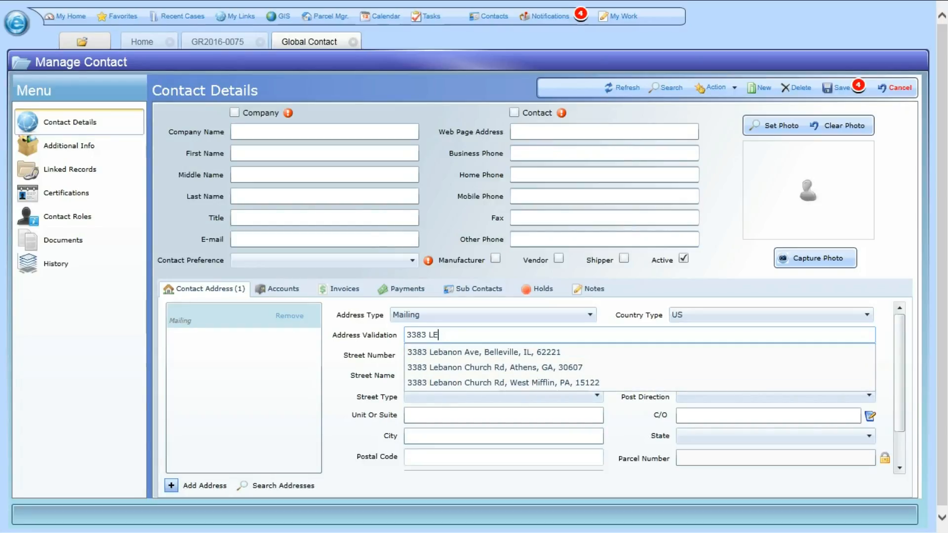
text(B)
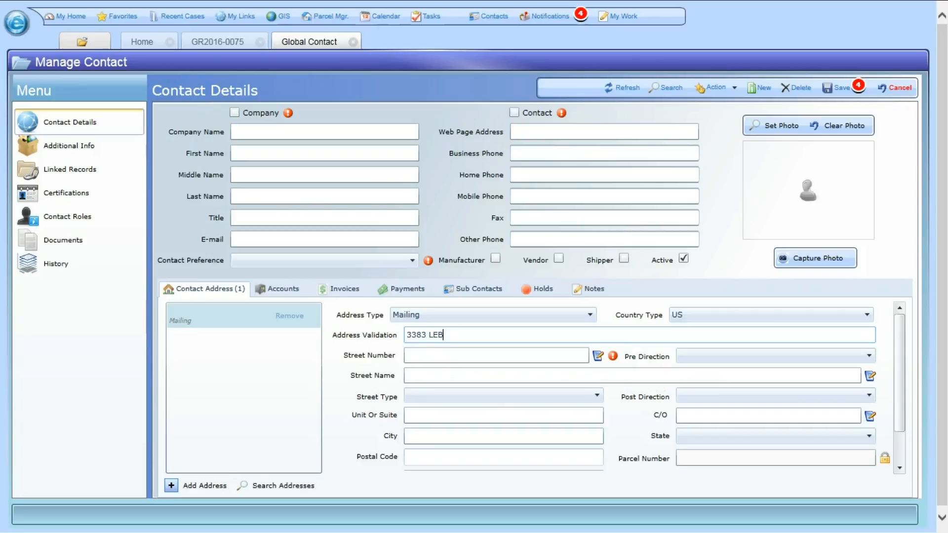
text(O)
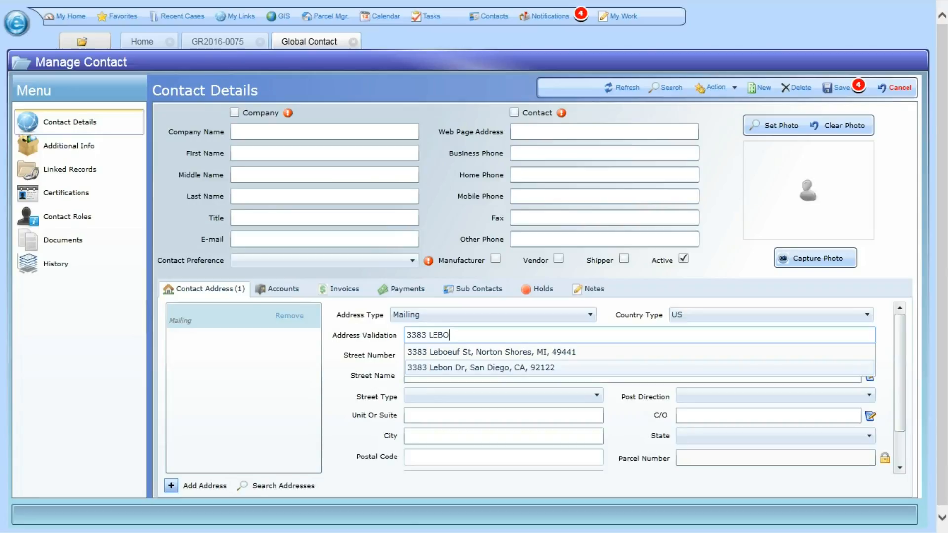
click(481, 368)
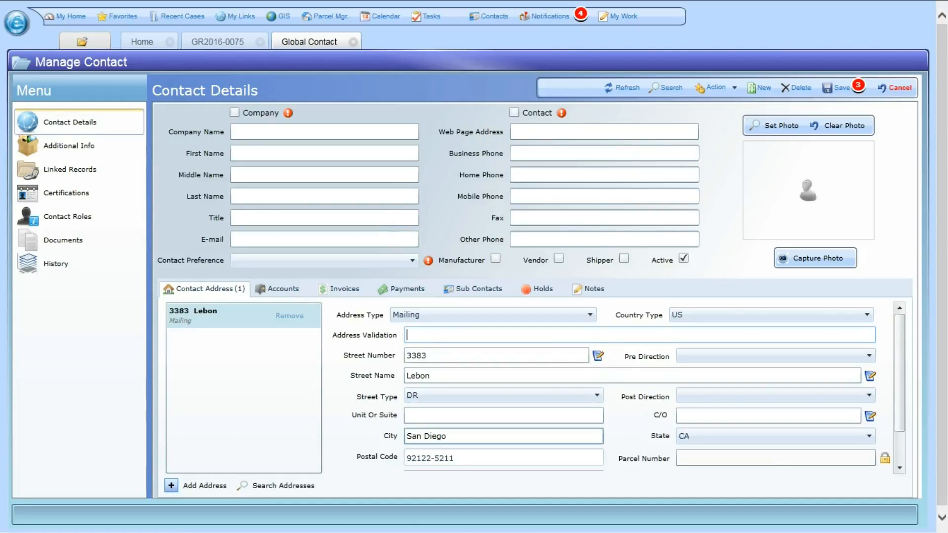
scroll(504, 437, down, 2)
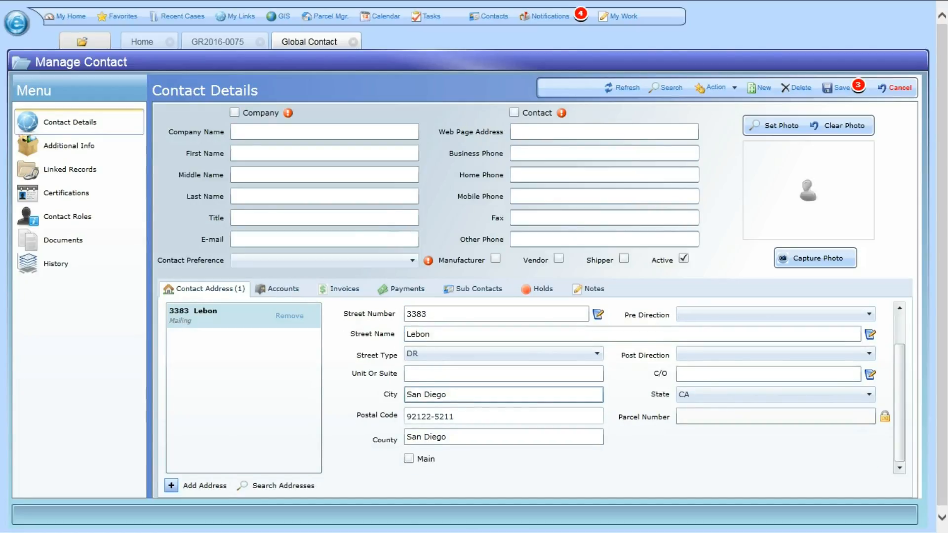